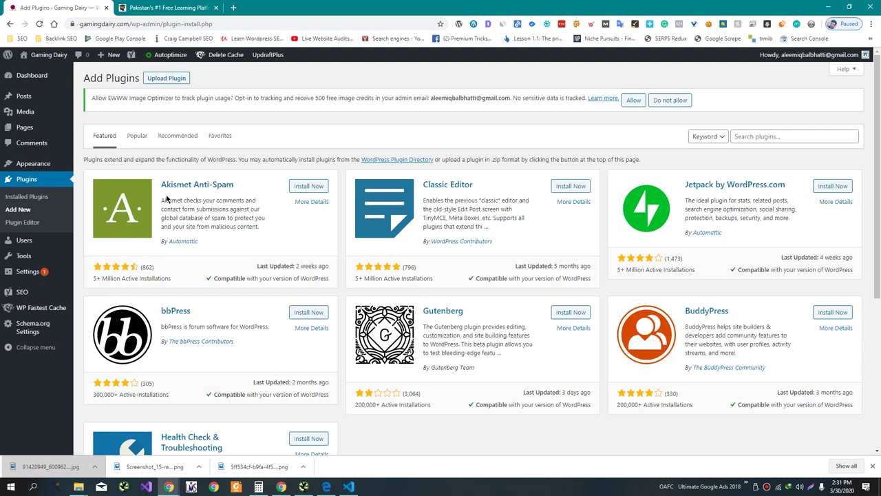
- Search the plugin directory for 'Sucuri', then install and activate Sucuri Security
click(770, 136)
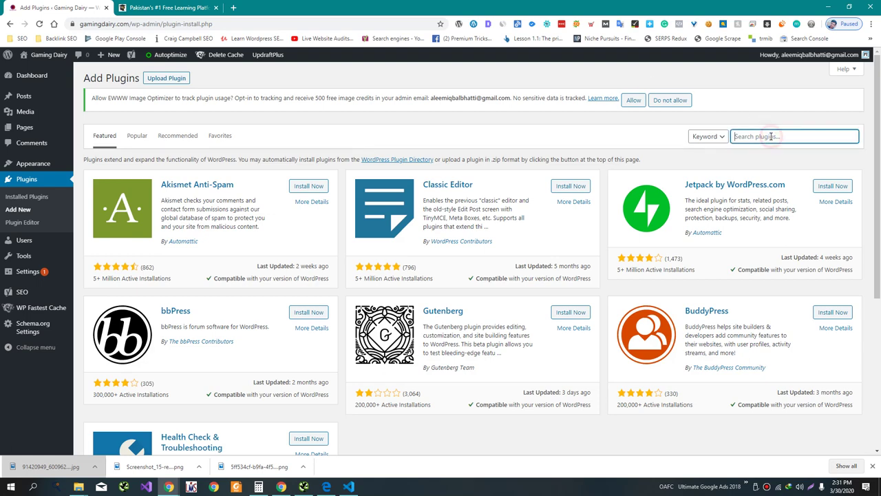
text(S)
text(ucru)
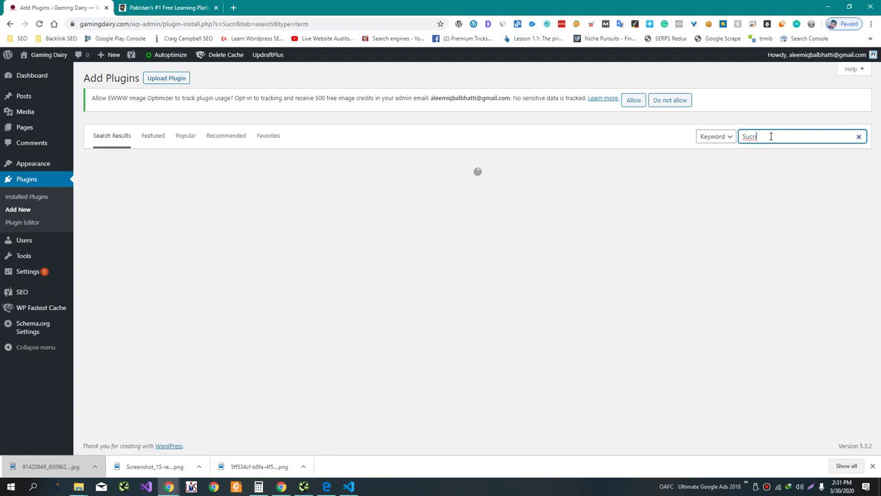
key(BackSpace)
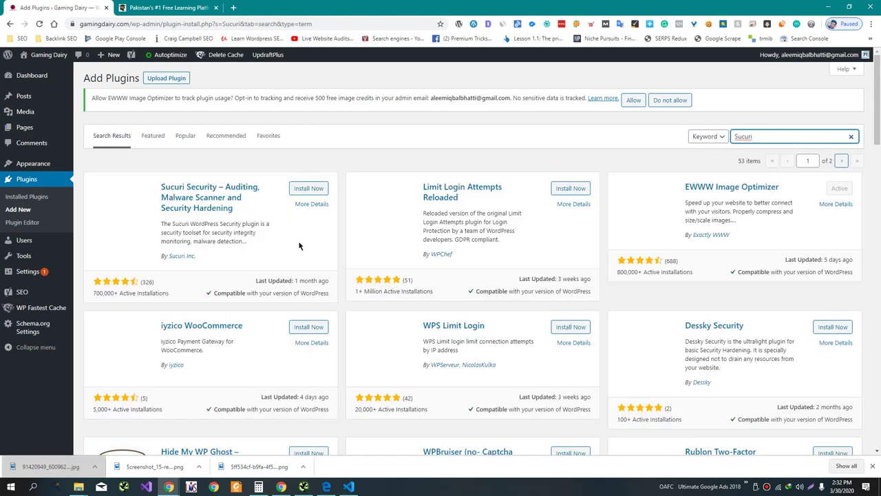
click(306, 188)
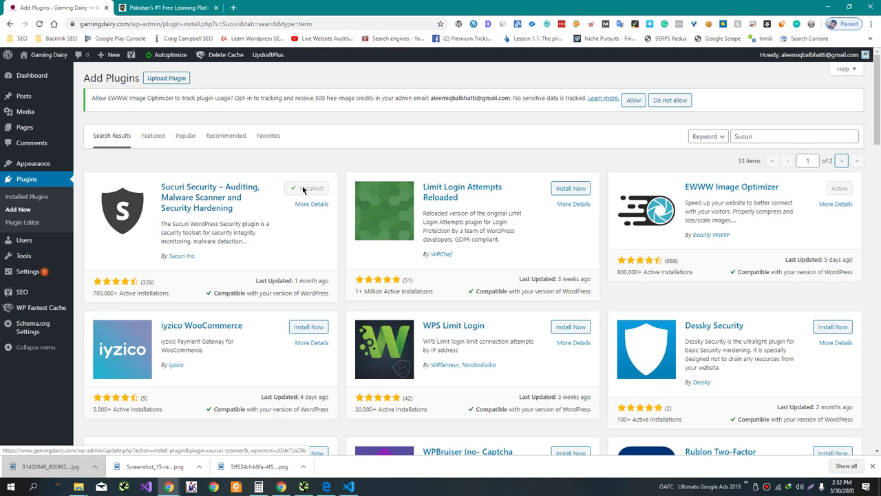
click(305, 190)
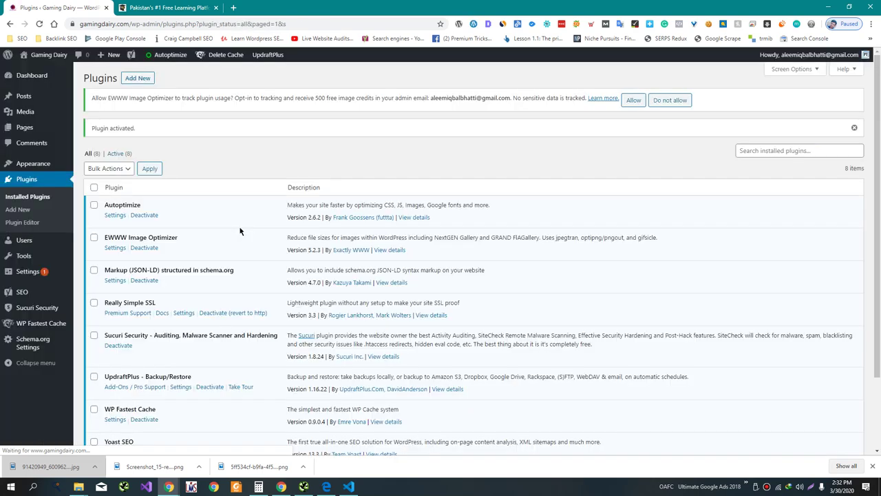
- Search 'Anti Malware', install and activate Anti-Malware Security and Brute-Force Firewall, and view its Scan Settings
click(21, 211)
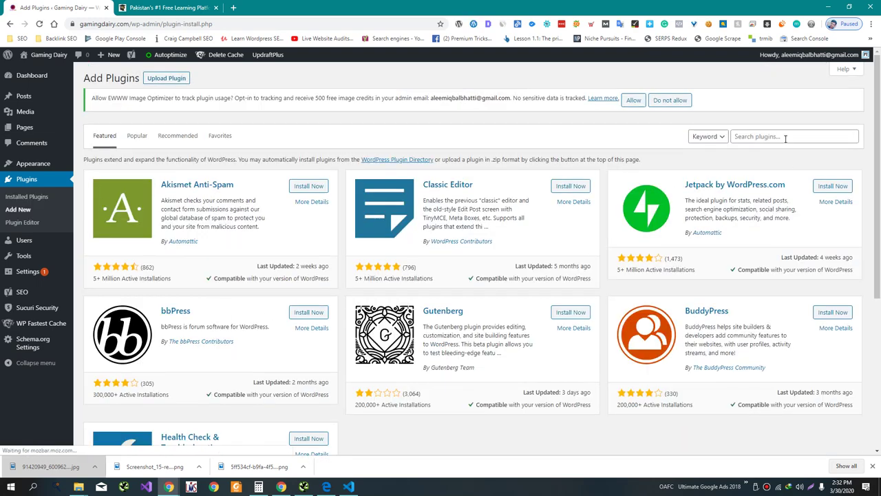
click(785, 137)
text(Anti)
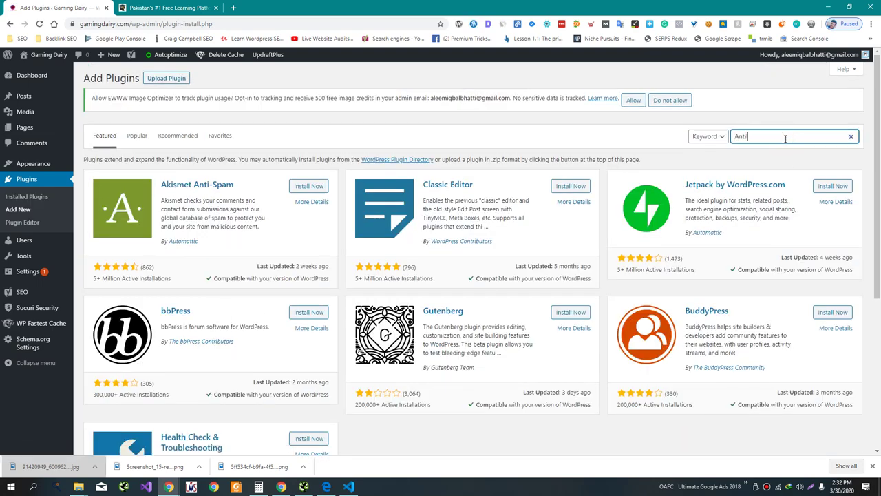
text( Malware)
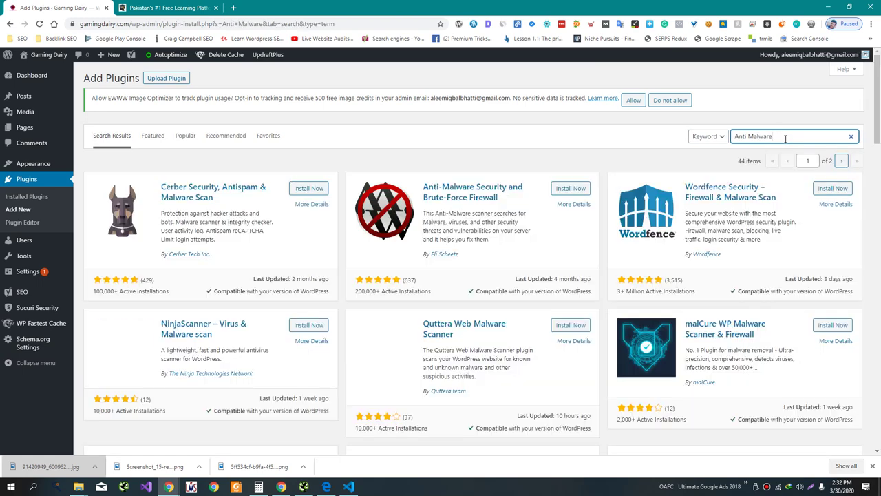
click(567, 188)
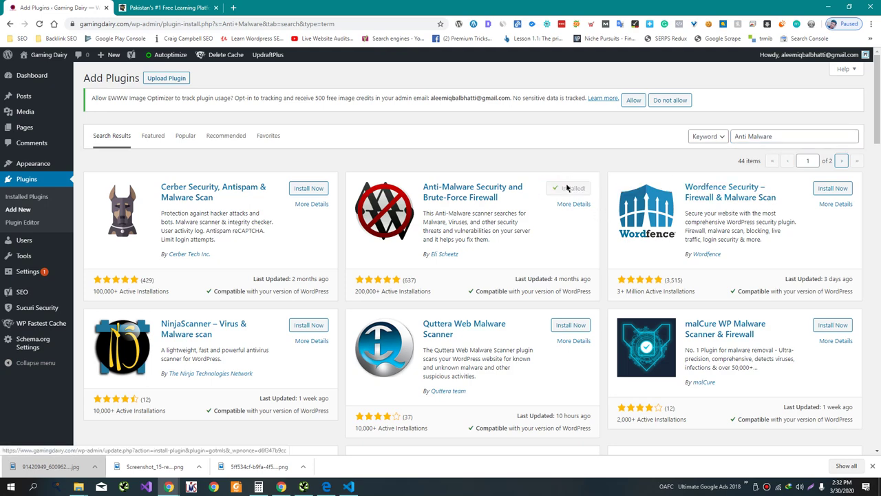
click(566, 188)
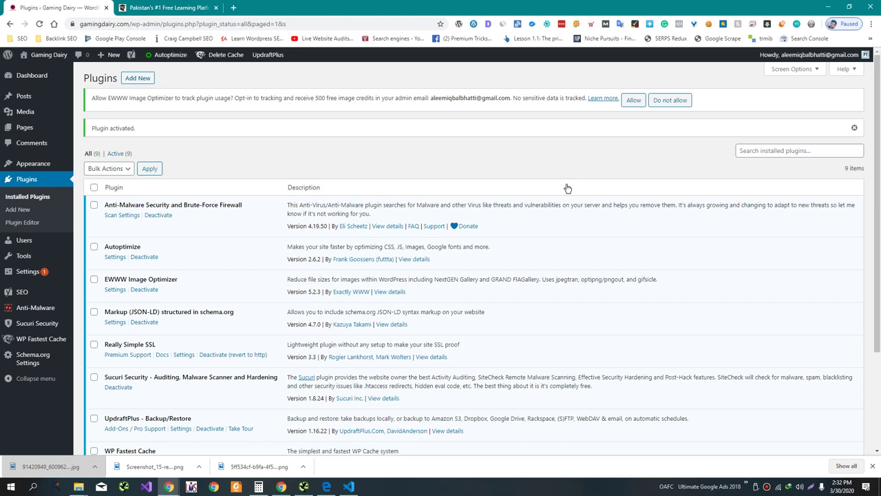
click(41, 308)
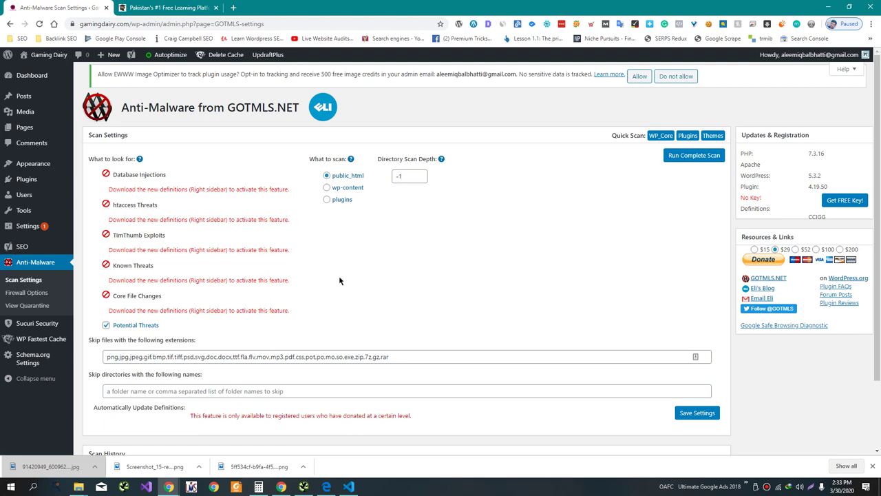
- Register a free Anti-Malware key with the registrant's first and last name, then download new definitions
click(842, 199)
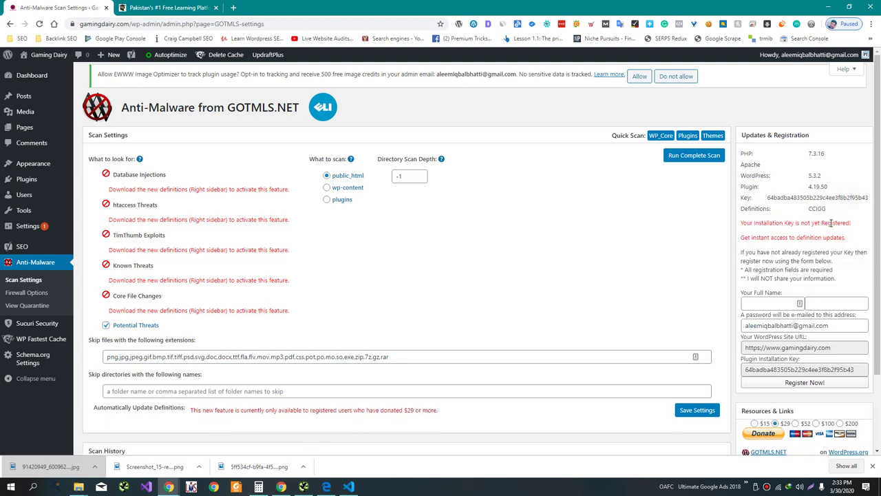
click(783, 303)
key(Tab)
click(813, 382)
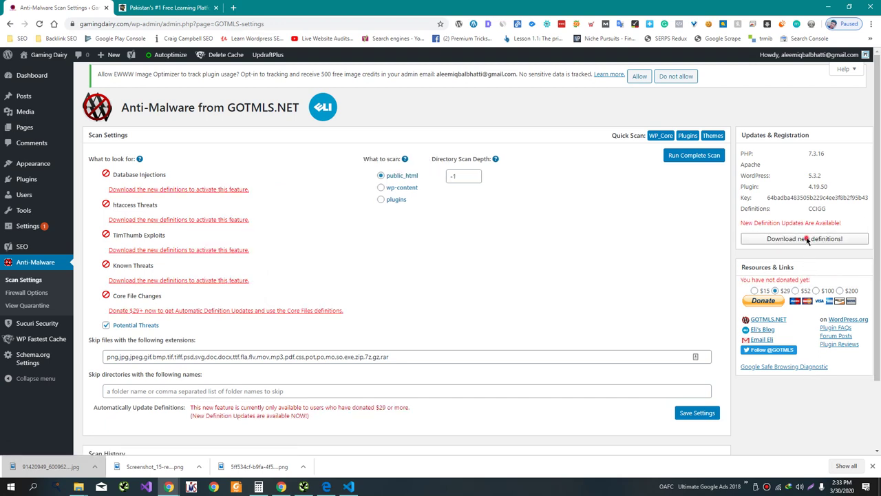
click(808, 240)
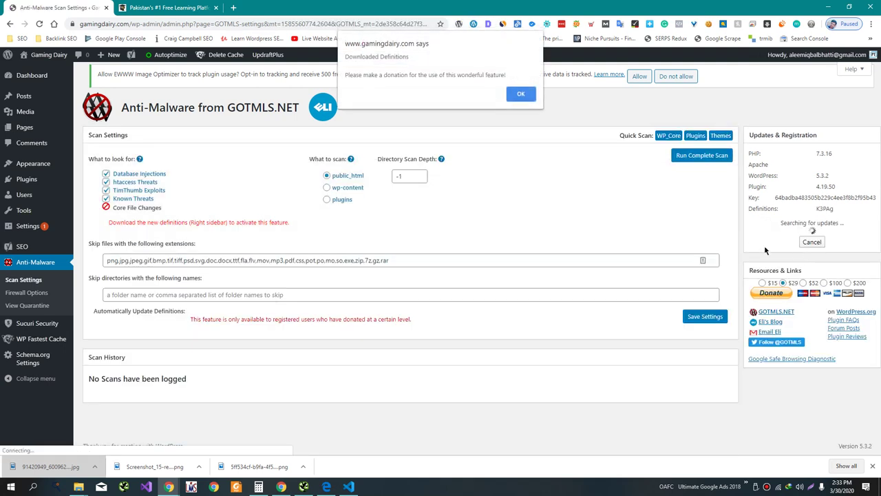
- Dismiss the definitions notice, run a complete Anti-Malware scan, then go to the Sucuri Security dashboard
click(522, 94)
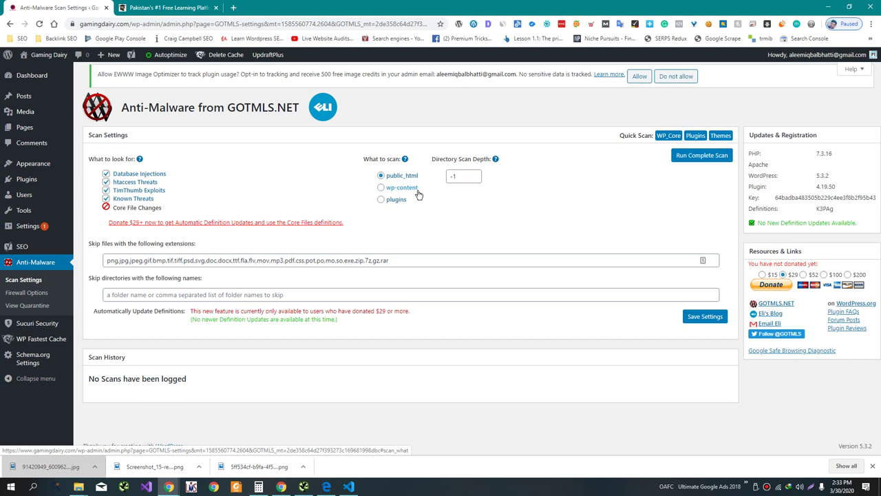
click(714, 158)
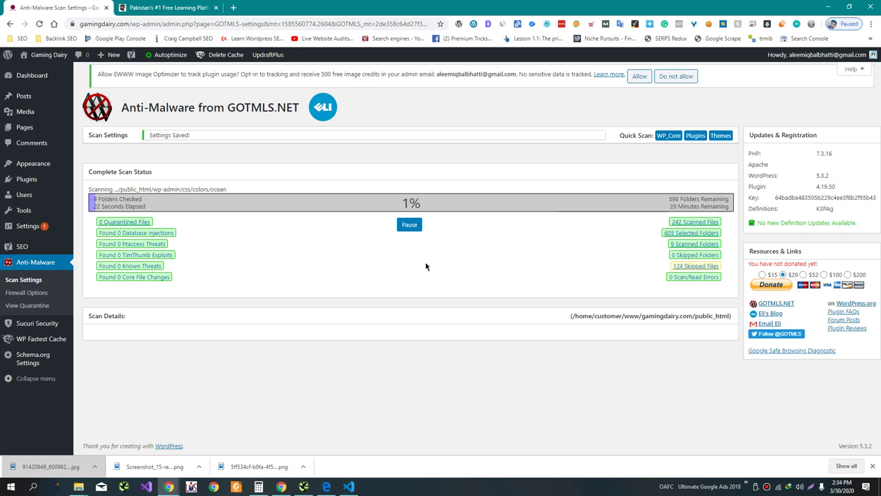
click(51, 323)
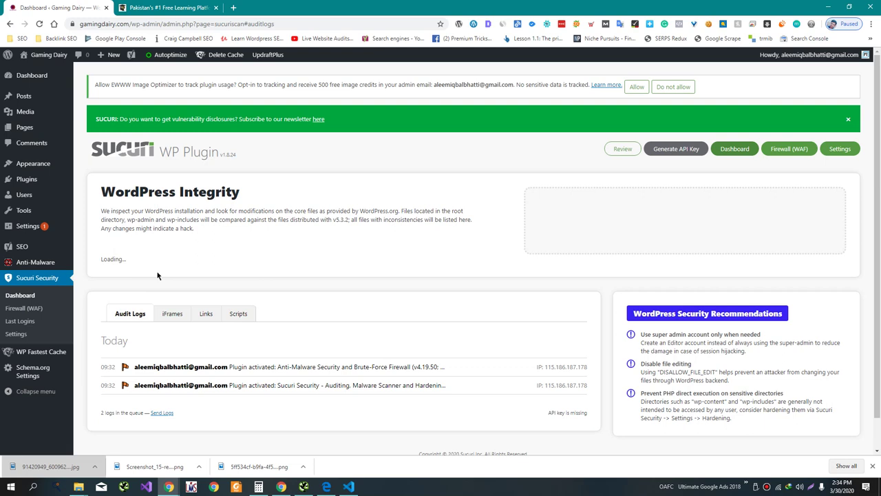
scroll(154, 381, down, 4)
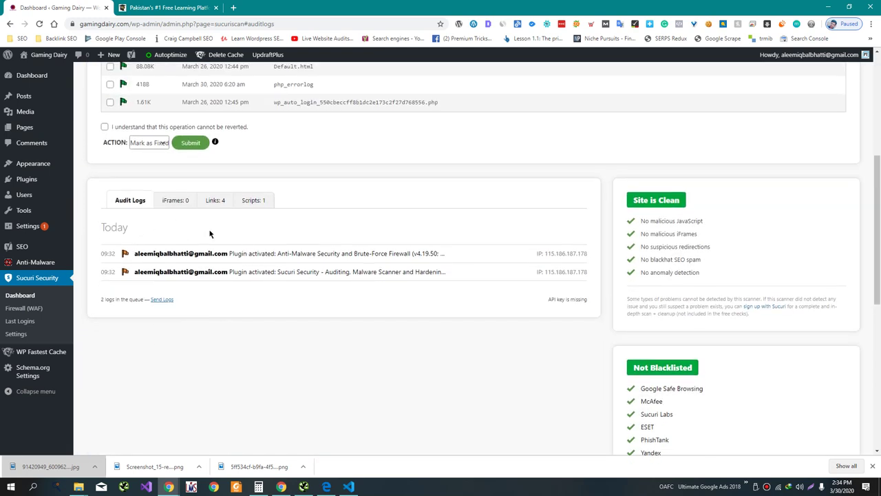
click(229, 252)
drag(236, 255, 441, 253)
drag(230, 271, 378, 274)
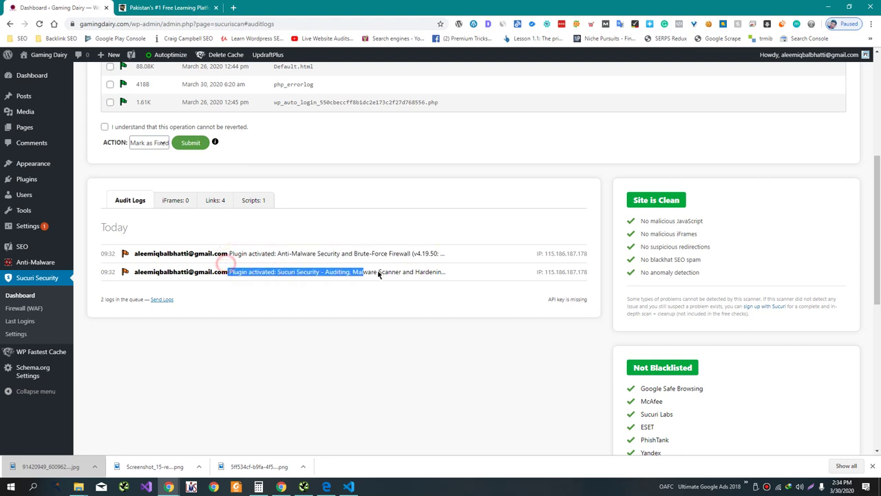
click(301, 276)
double_click(566, 272)
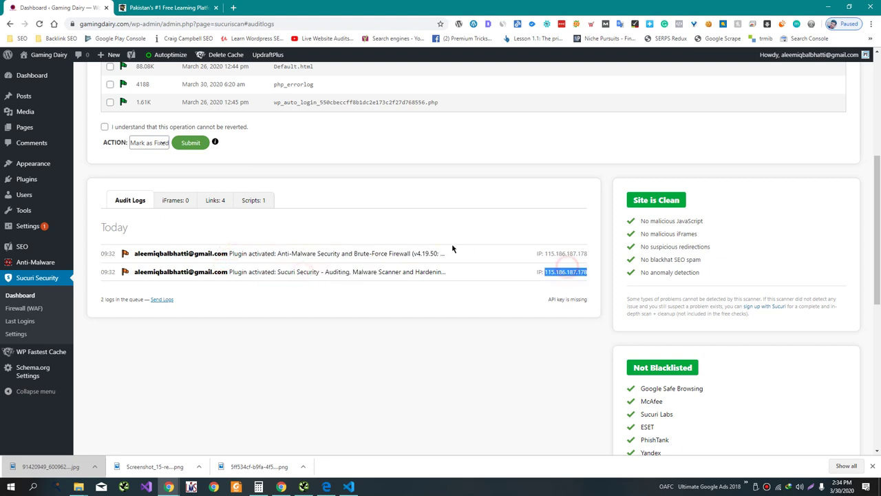
scroll(440, 255, up, 5)
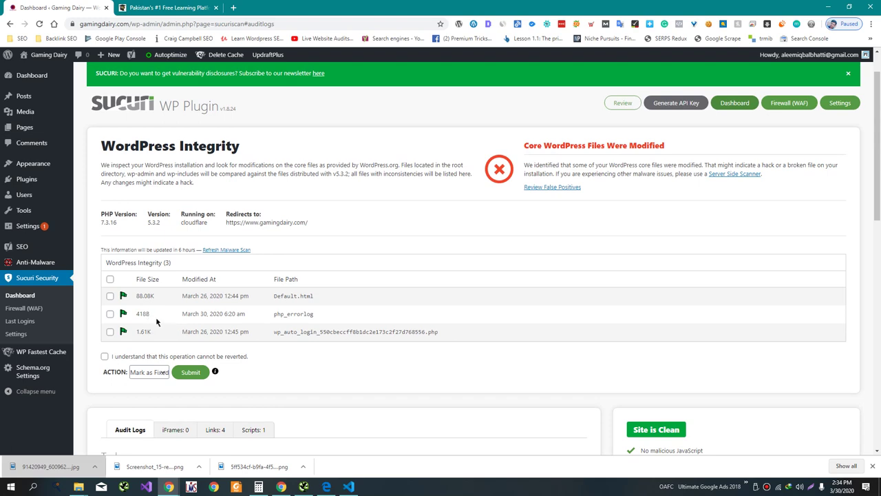
scroll(207, 289, down, 1)
scroll(162, 317, up, 1)
scroll(163, 317, down, 4)
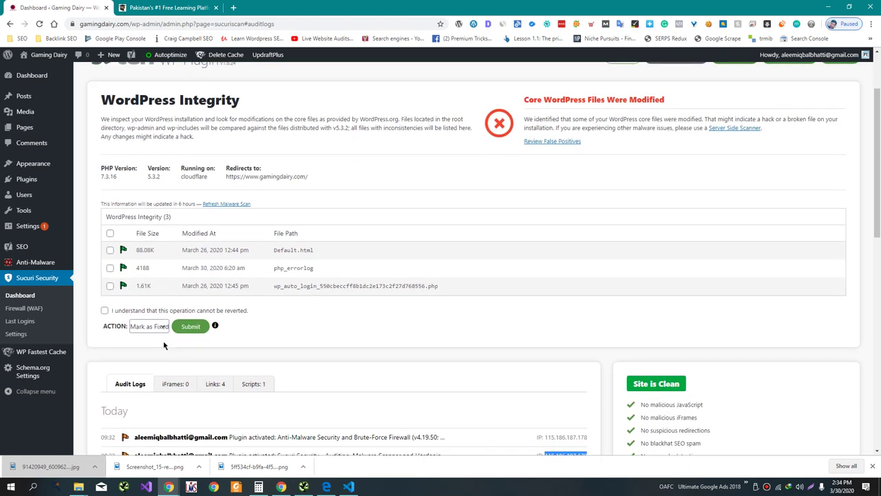
scroll(164, 345, down, 3)
scroll(165, 338, up, 2)
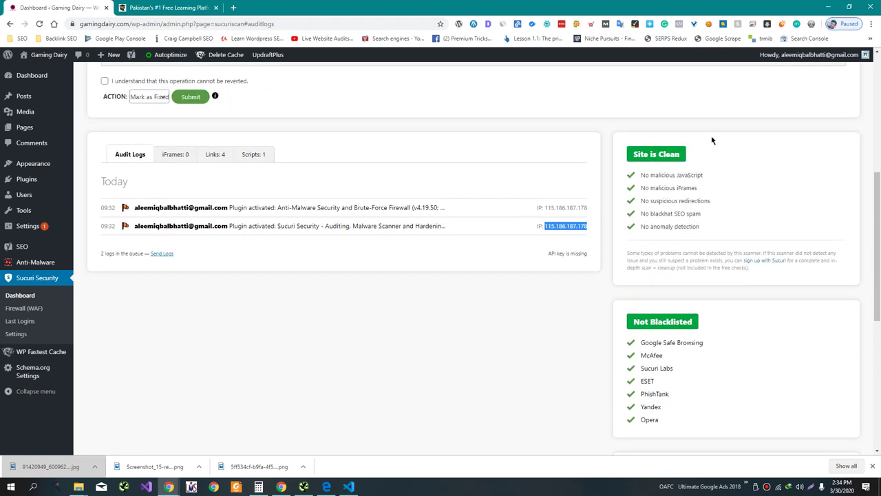
drag(627, 160, 639, 178)
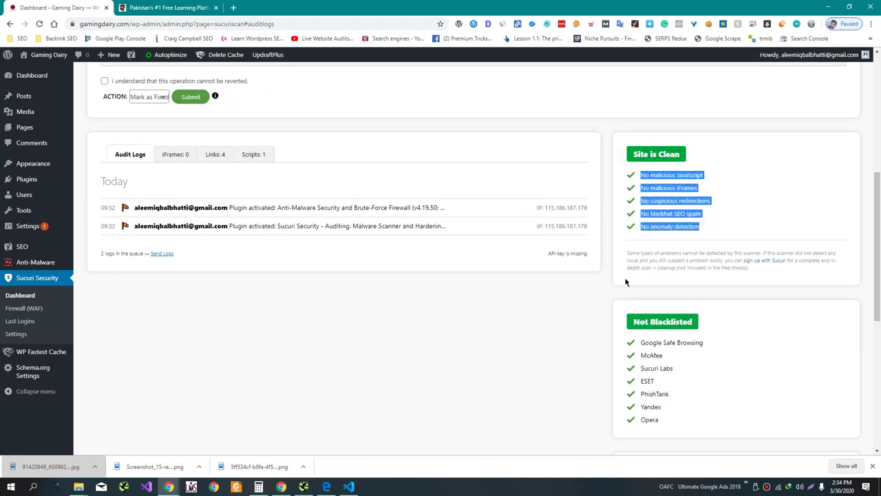
scroll(625, 281, down, 1)
mouse_move(626, 283)
mouse_down()
mouse_move(672, 374)
mouse_move(634, 287)
mouse_up()
click(687, 371)
scroll(633, 287, down, 2)
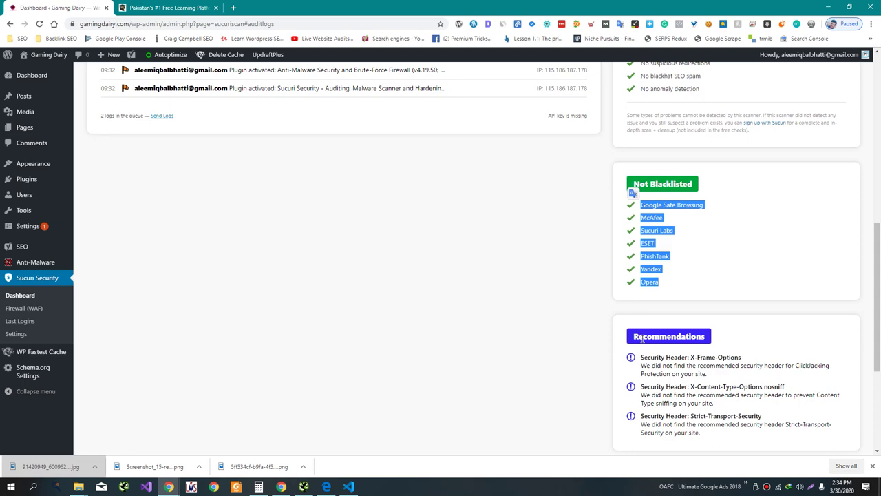
scroll(80, 324, up, 8)
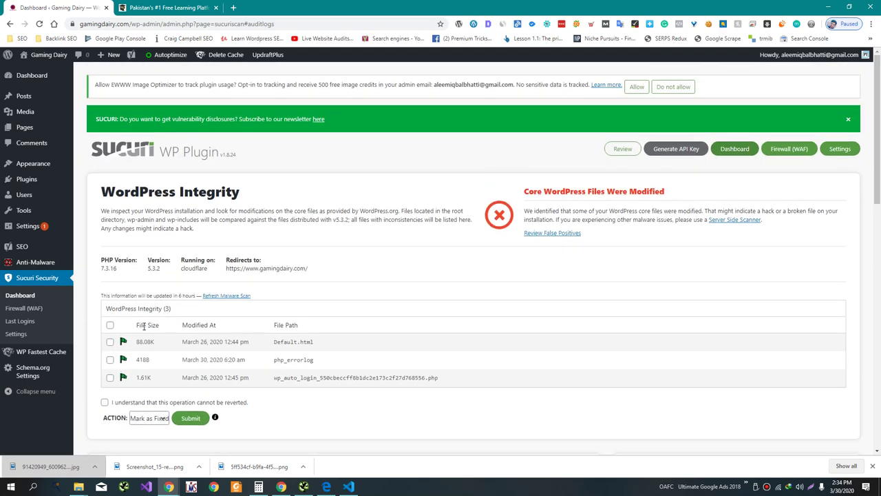
click(35, 337)
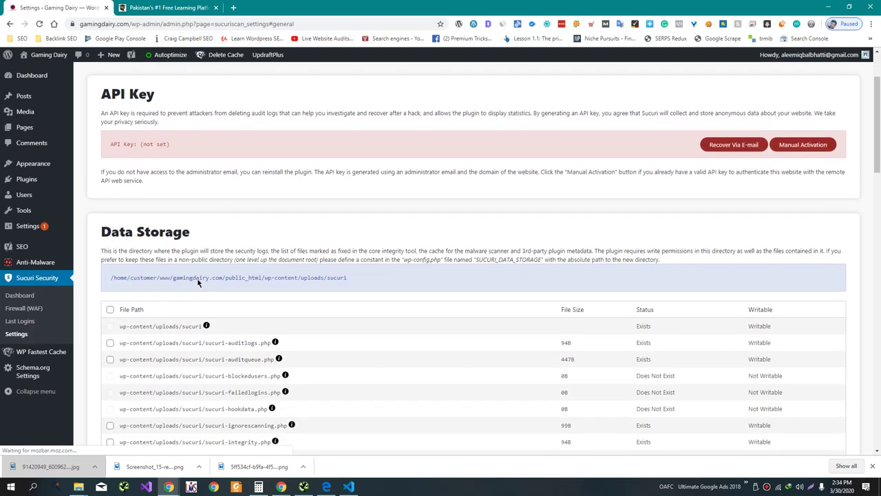
- Look over Sucuri's General and Scanner settings, then bring up the Hardening options list
scroll(197, 282, down, 4)
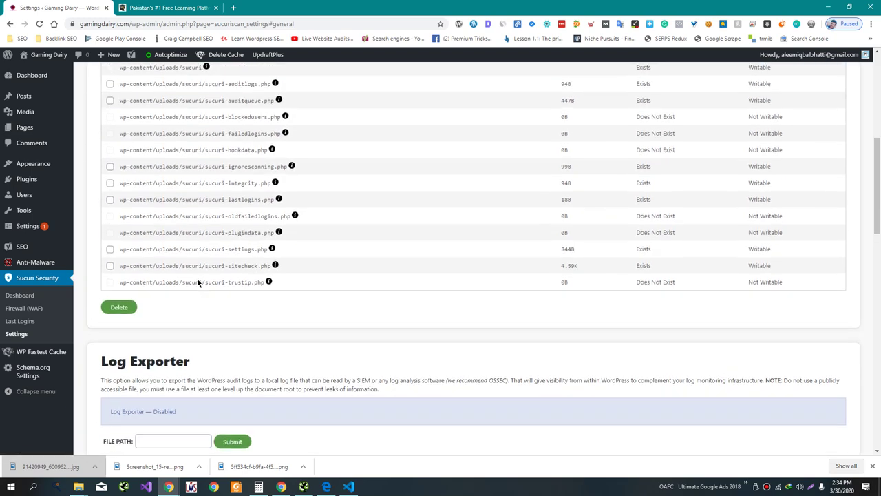
scroll(197, 282, up, 5)
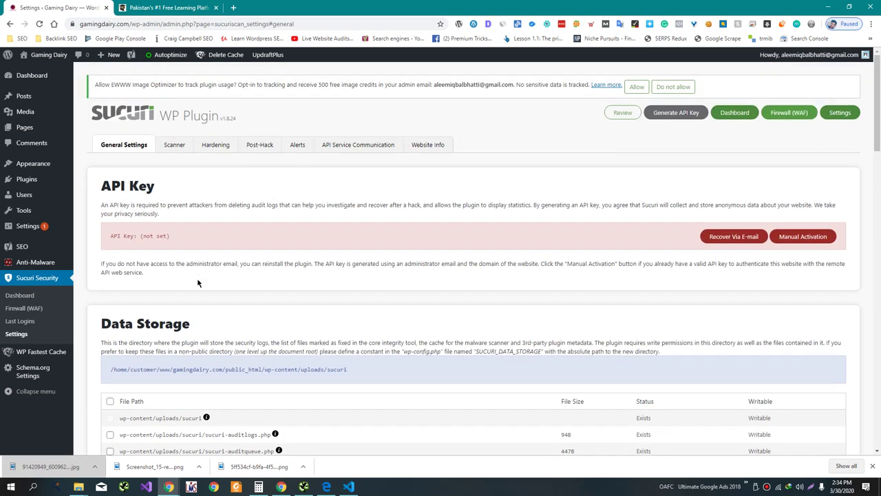
click(190, 149)
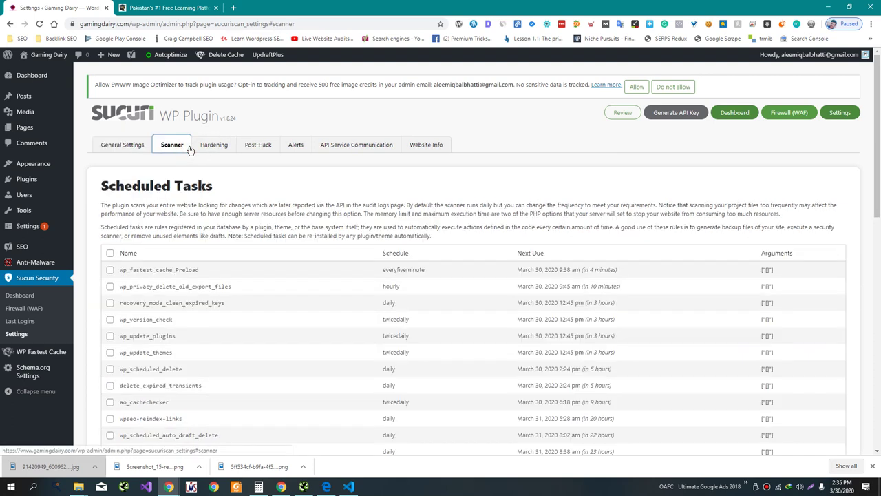
scroll(202, 297, down, 6)
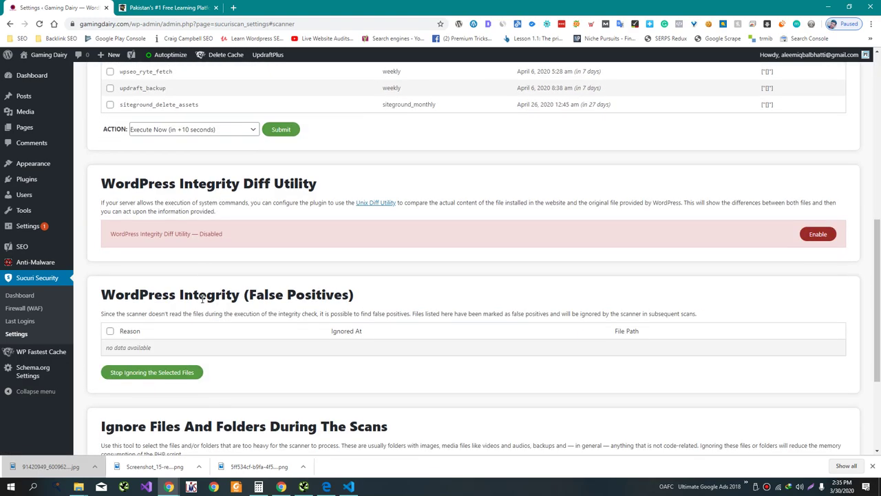
scroll(201, 297, up, 10)
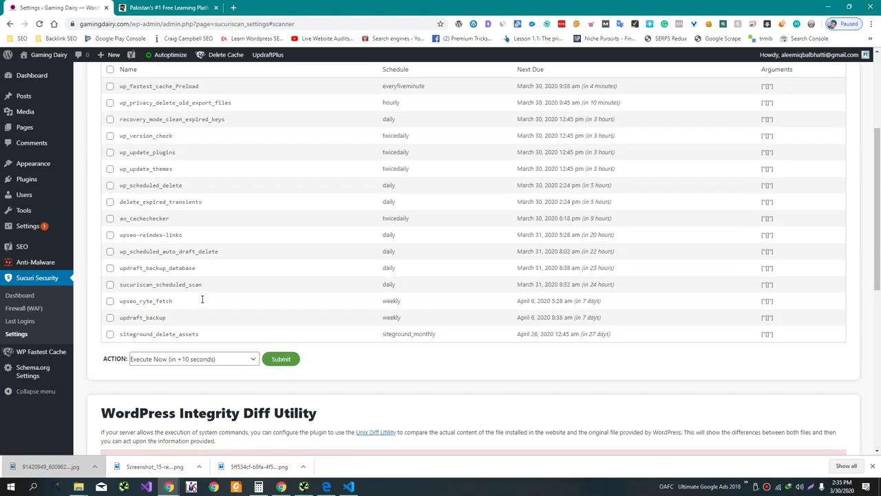
click(205, 145)
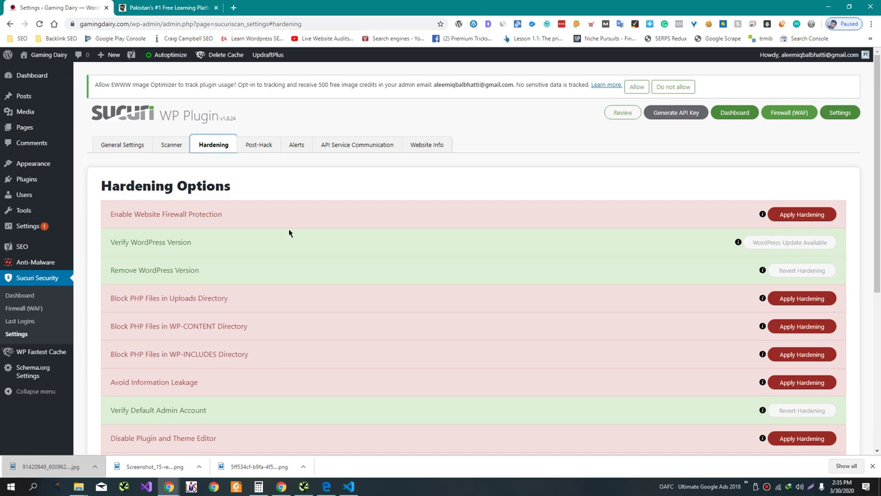
- Apply Sucuri hardening for website firewall protection and PHP blocking in uploads and WP-CONTENT
scroll(289, 232, down, 3)
scroll(289, 233, up, 2)
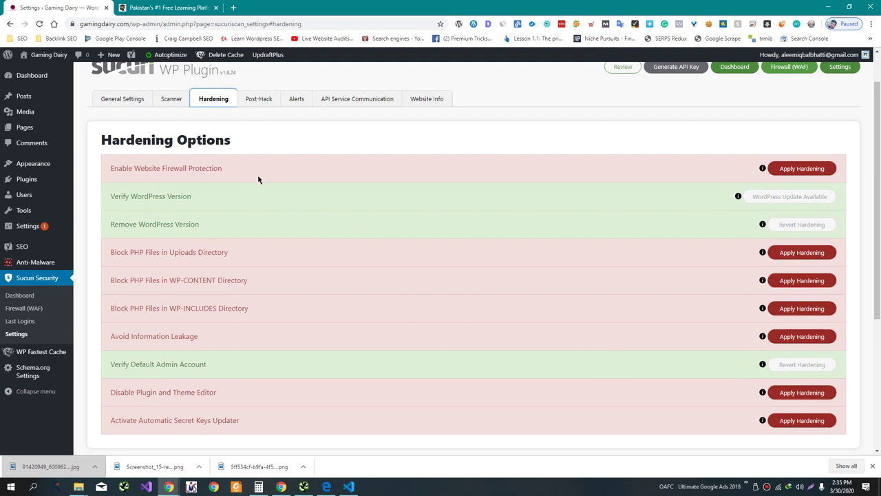
click(820, 174)
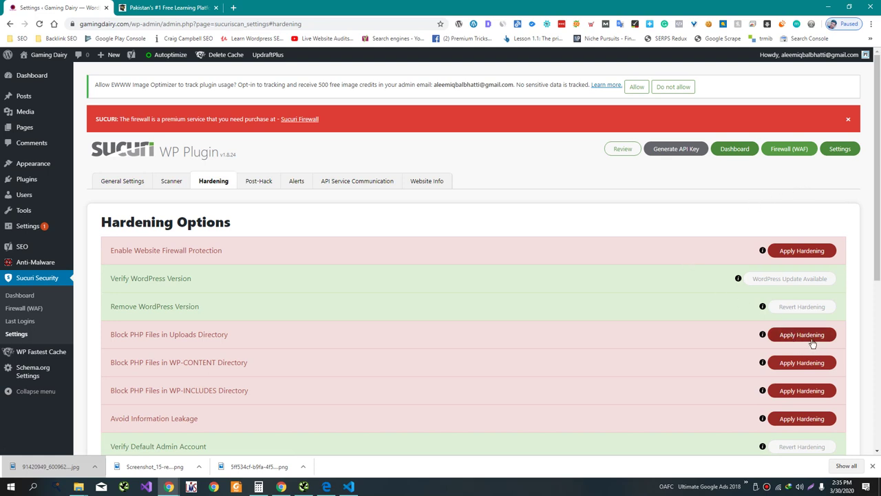
click(812, 339)
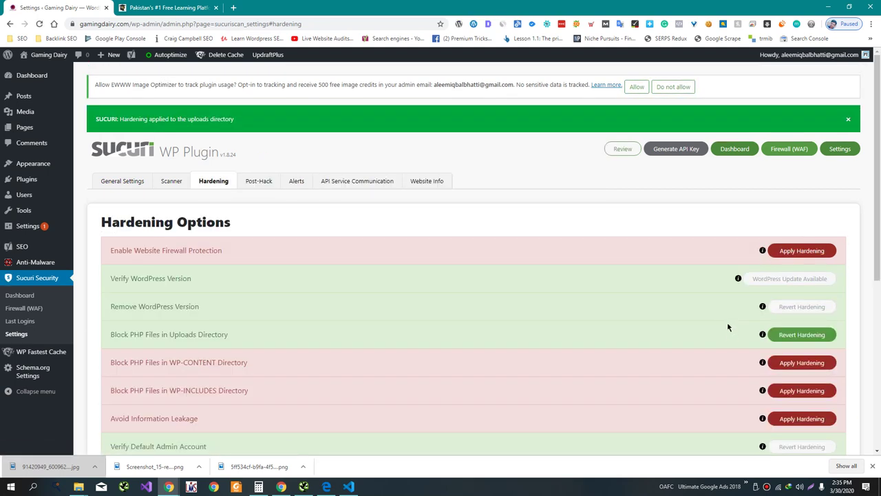
click(799, 363)
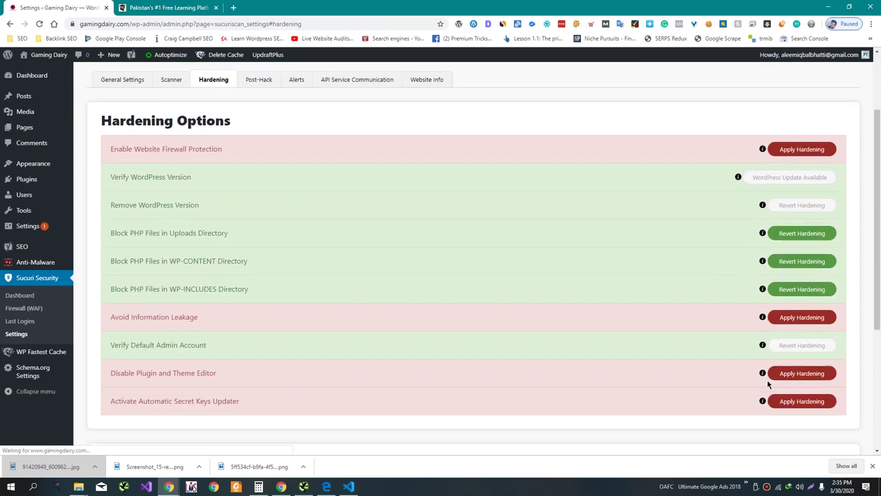
- Apply the Avoid Information Leakage hardening and highlight the Disable Plugin and Theme Editor row
scroll(803, 303, down, 2)
click(803, 282)
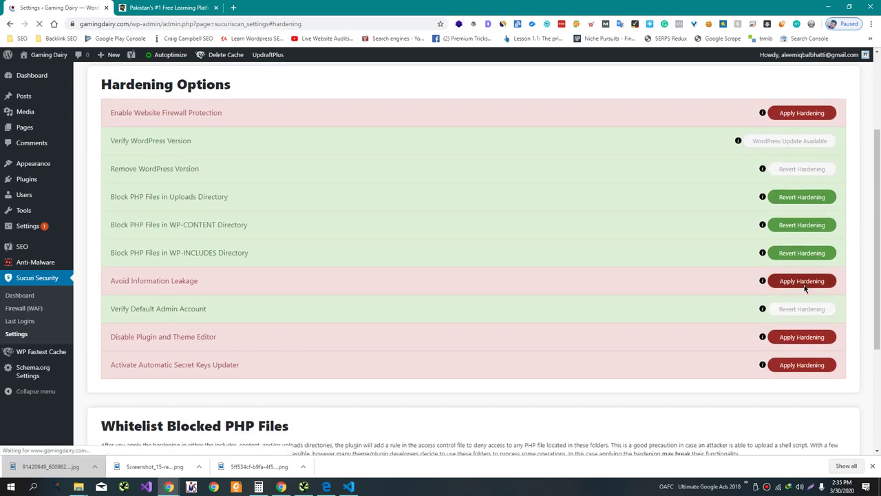
scroll(804, 287, down, 3)
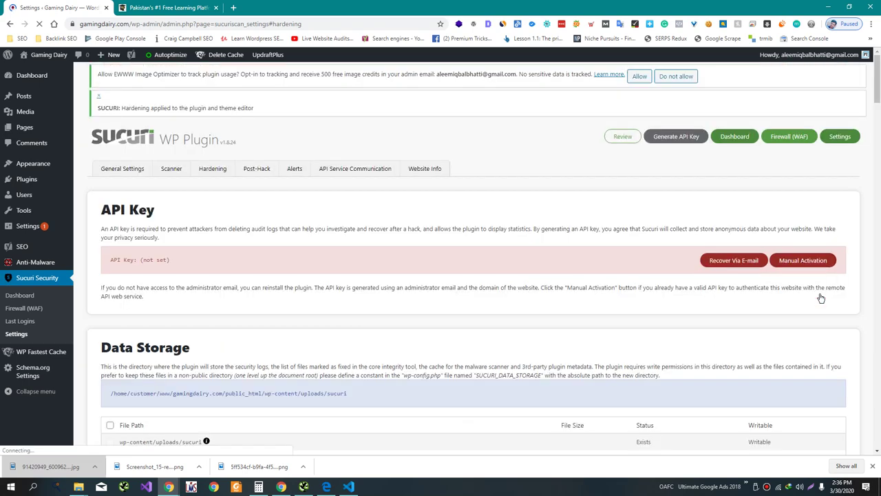
scroll(840, 289, down, 3)
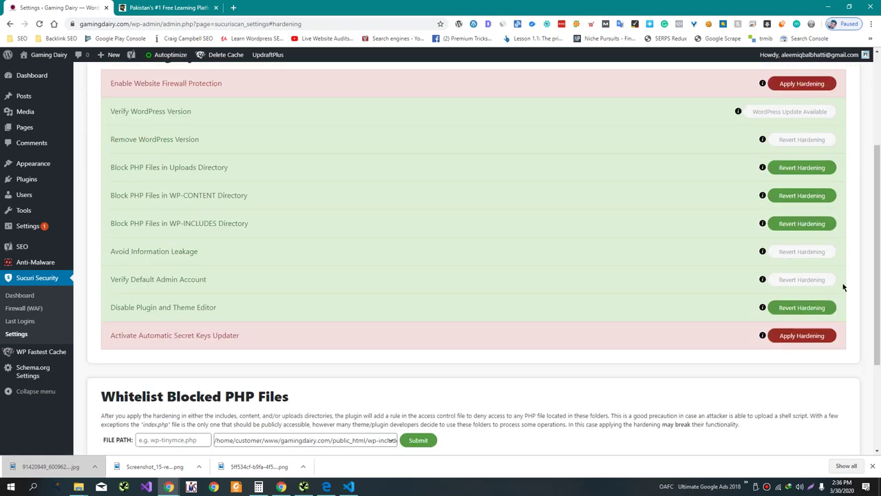
triple_click(168, 292)
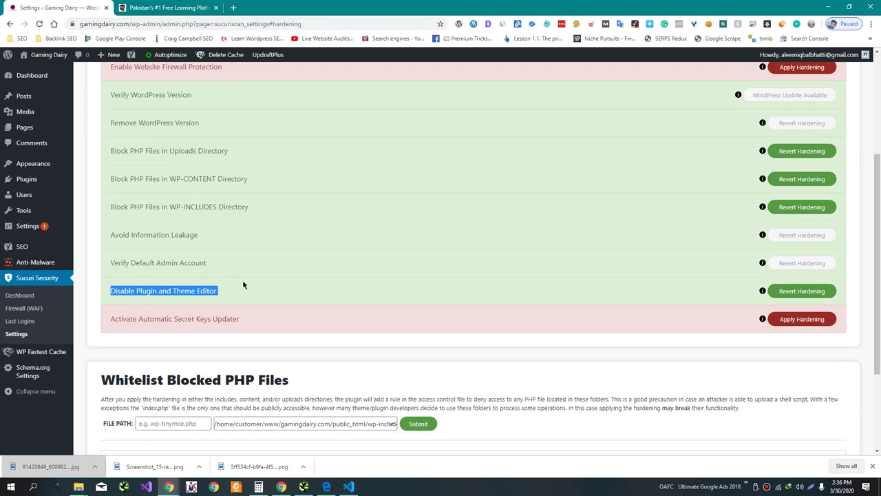
scroll(242, 285, down, 2)
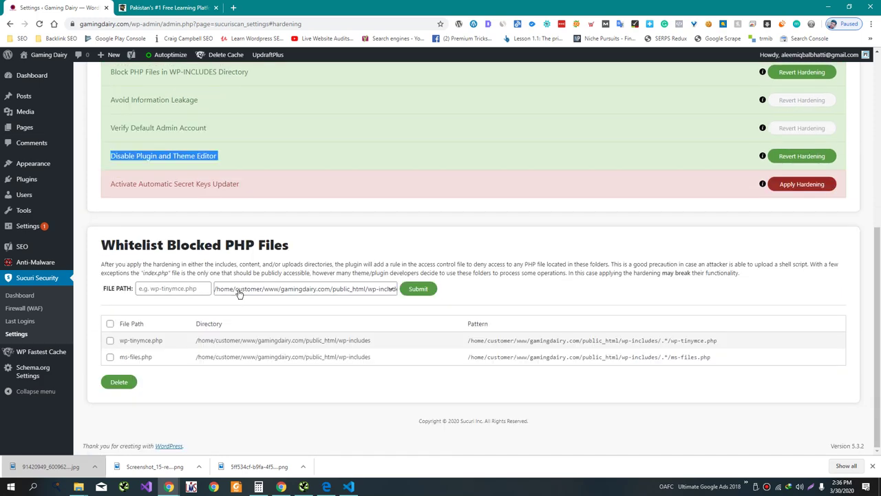
scroll(214, 310, up, 5)
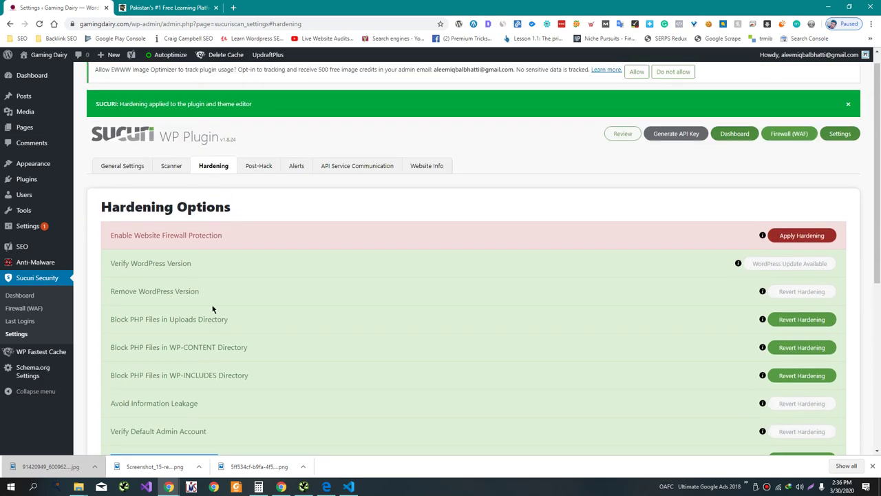
scroll(212, 309, down, 1)
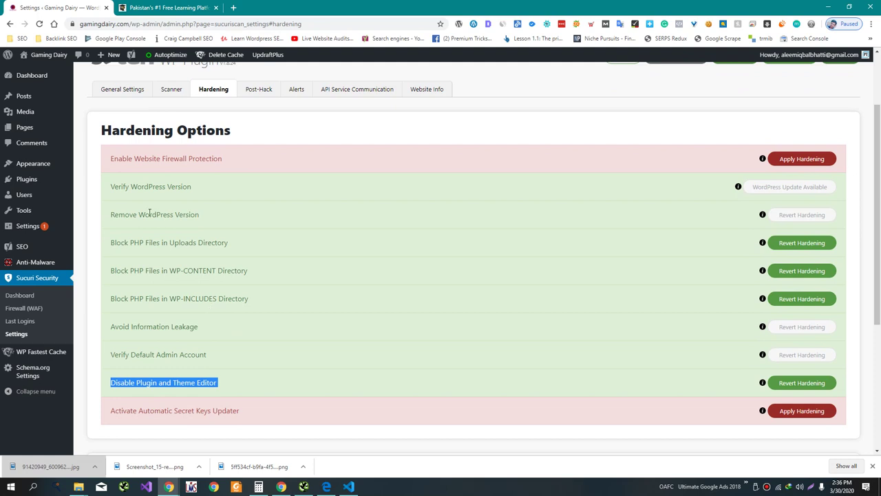
mouse_move(60, 162)
right_click(116, 230)
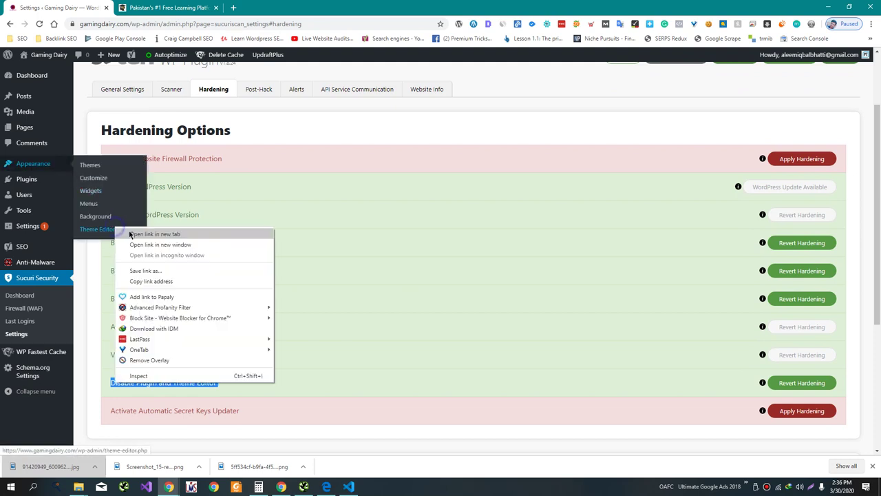
click(141, 237)
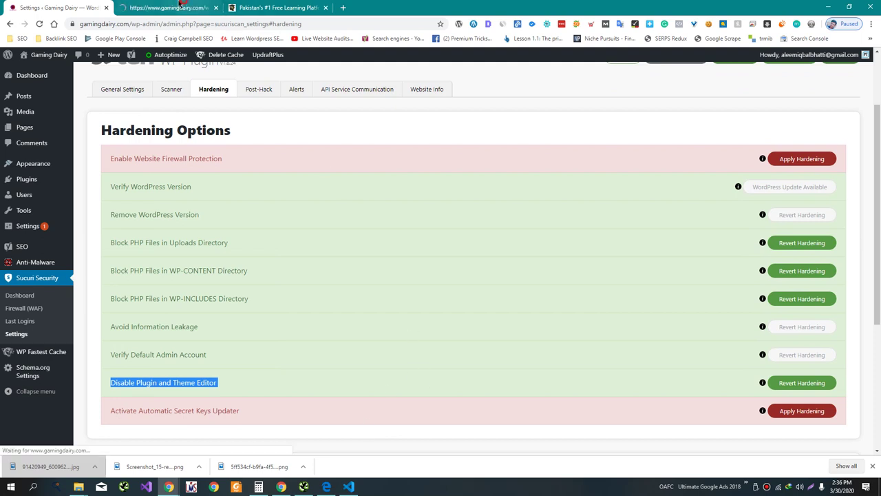
click(161, 8)
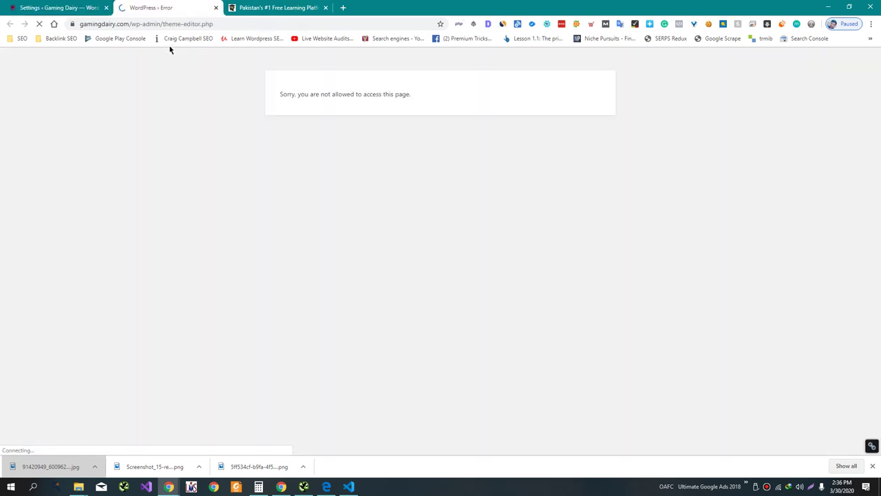
click(215, 8)
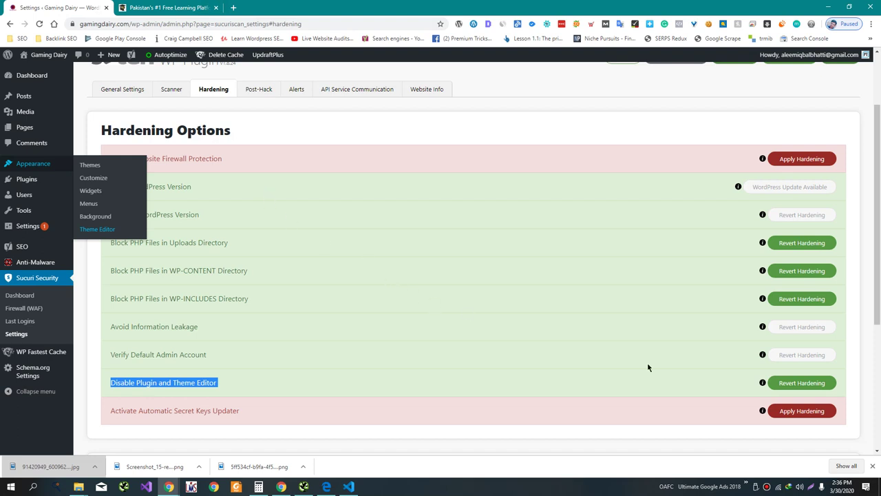
click(733, 345)
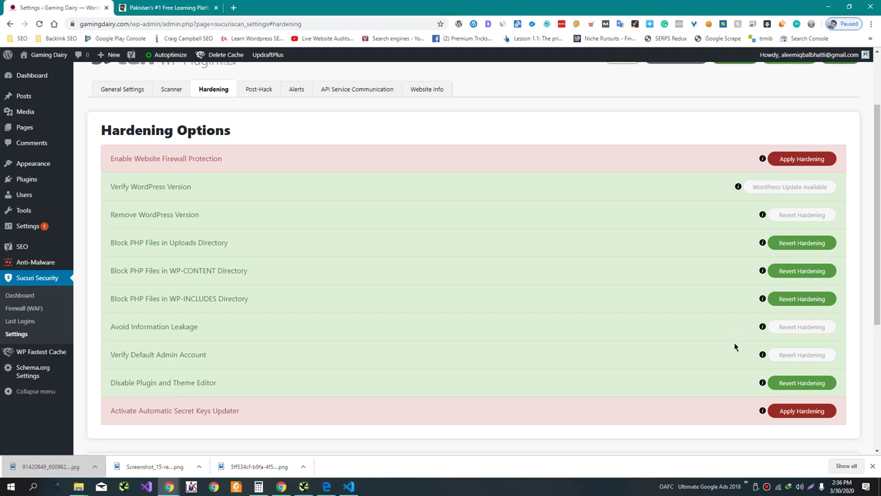
- Revert the Disable Plugin and Theme Editor hardening and review the updated options list
click(799, 391)
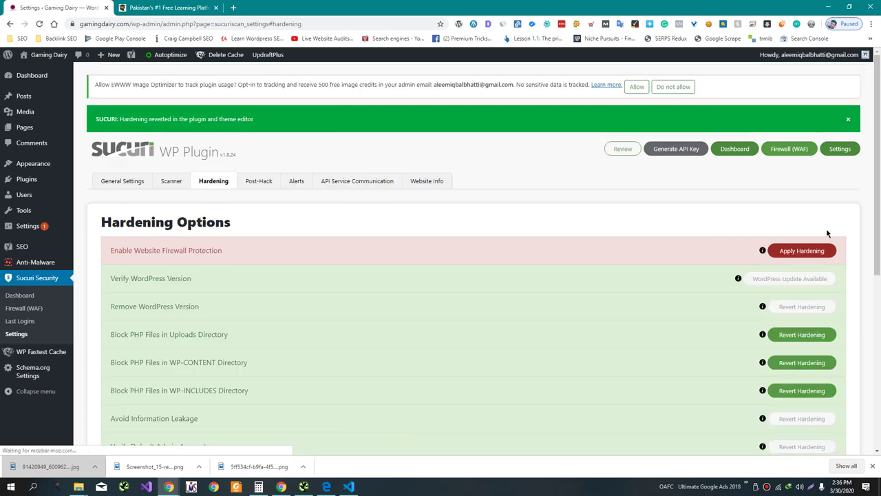
scroll(825, 234, down, 3)
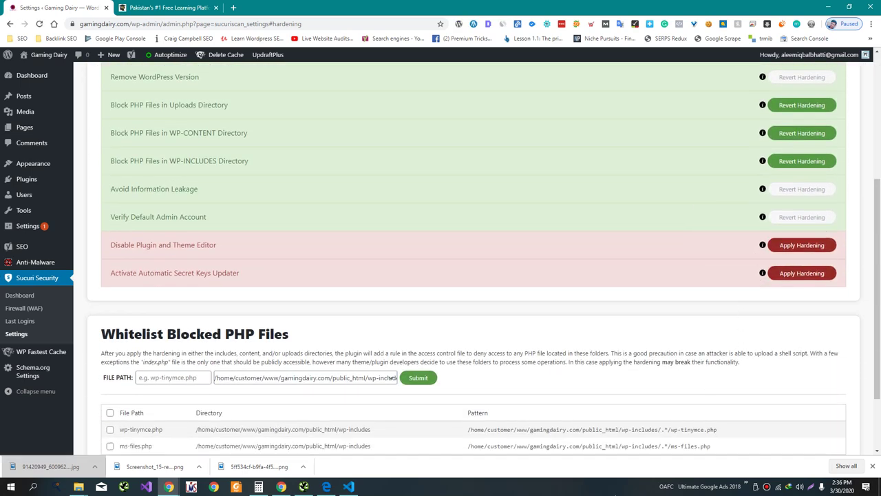
click(614, 492)
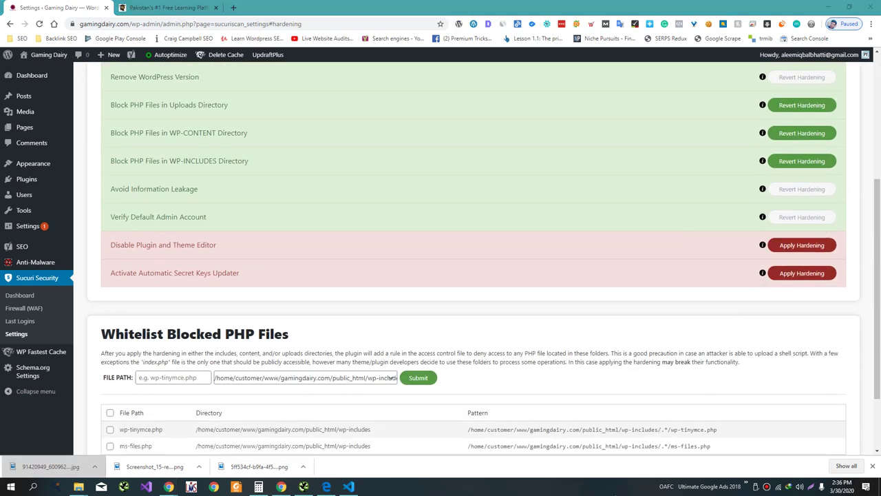